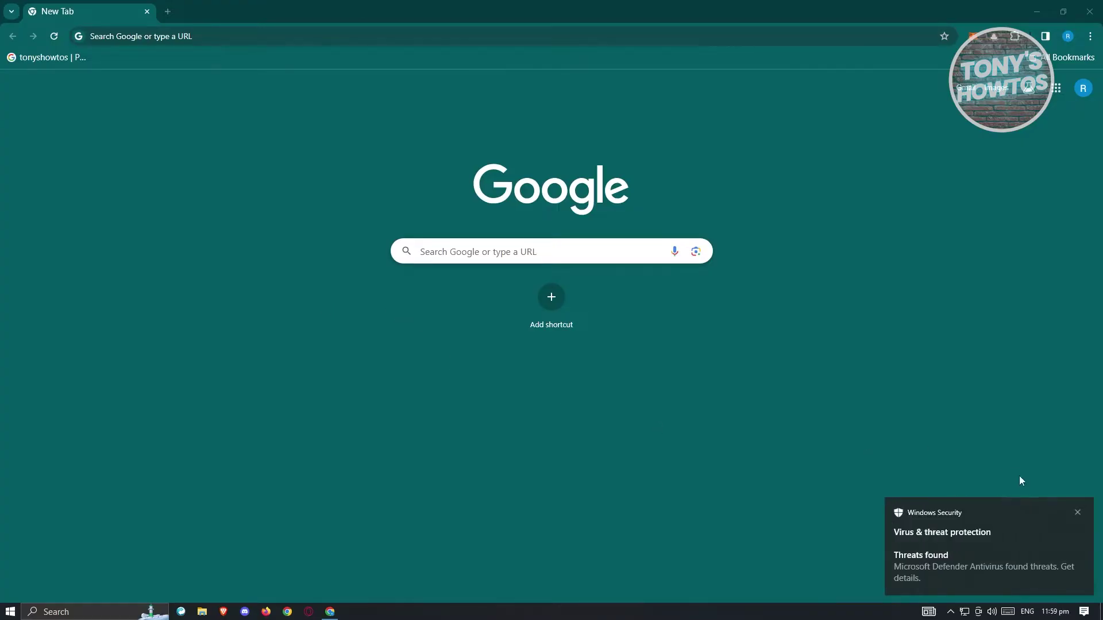
Dismiss the Windows Security 'Threats found' notification, leaving the New Tab page
click(1079, 512)
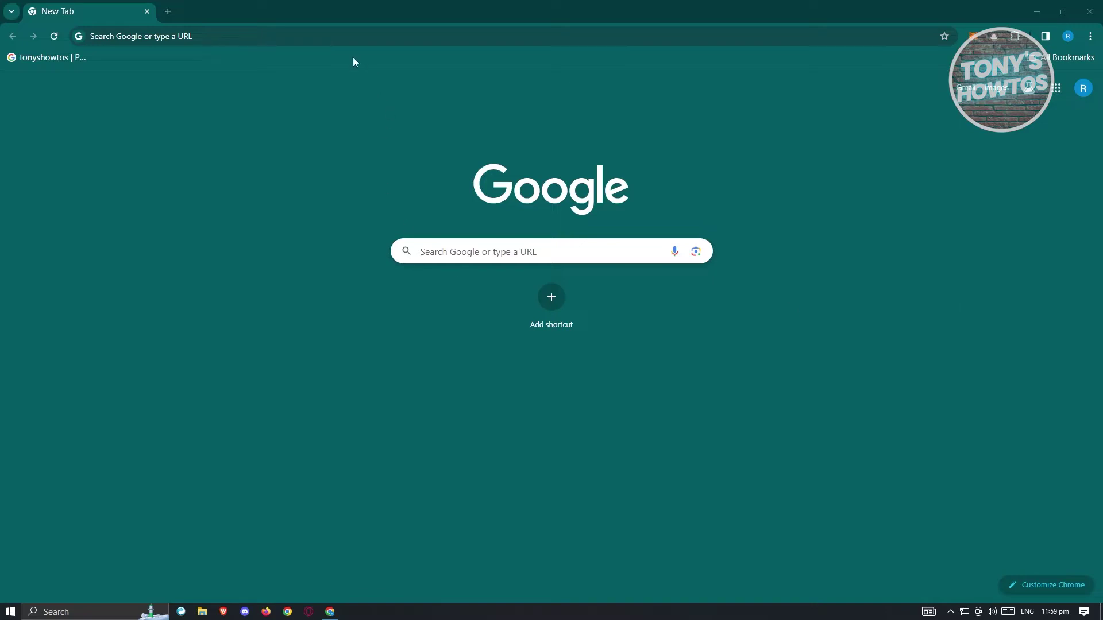
Go to About Chrome in Settings to check updates for version 121.0.6167.87
click(1091, 36)
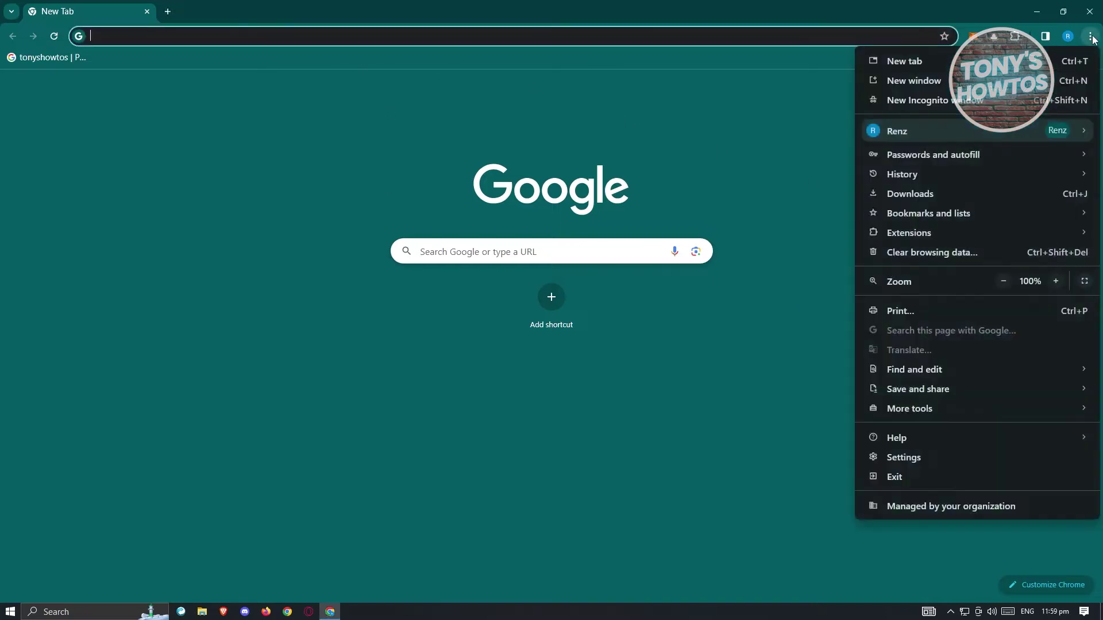
click(909, 463)
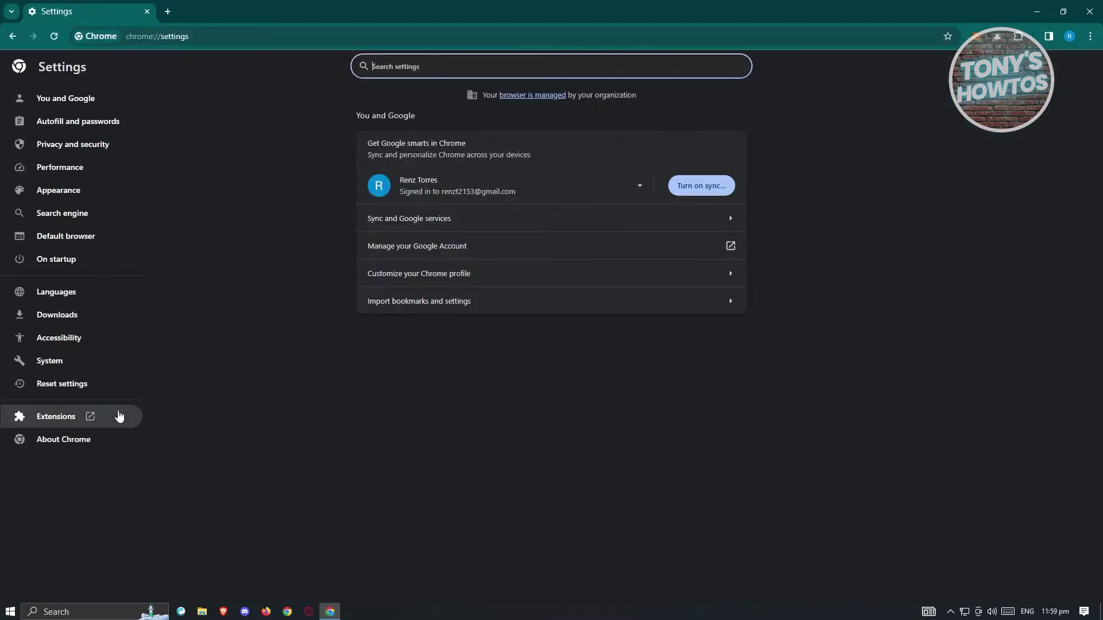
click(67, 448)
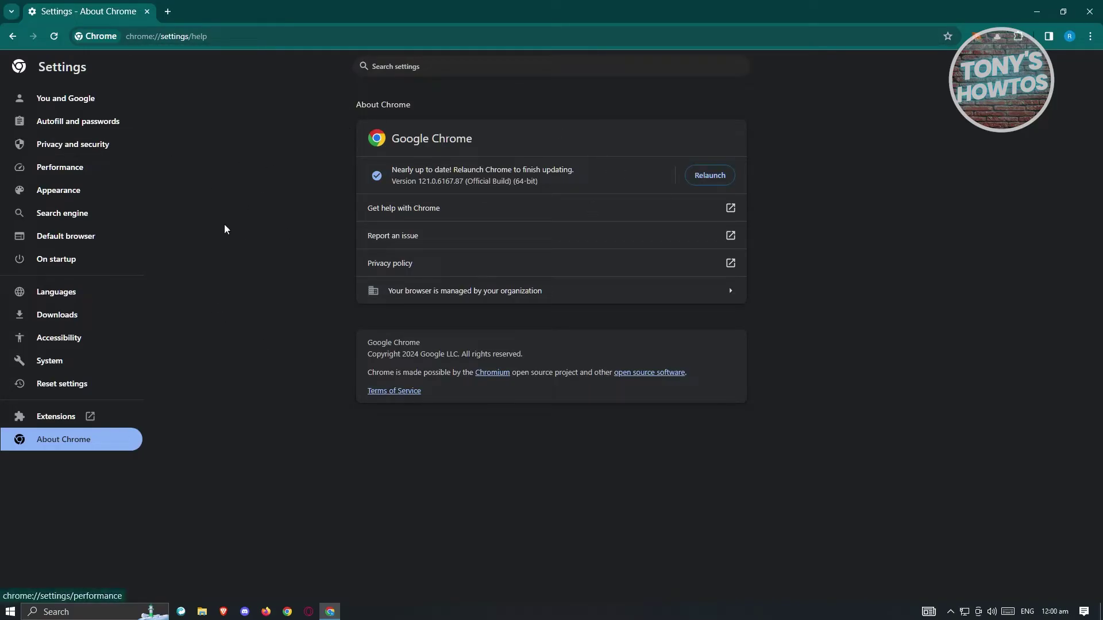
Review the Clear browsing data options with time range All time, then cancel without clearing
click(82, 154)
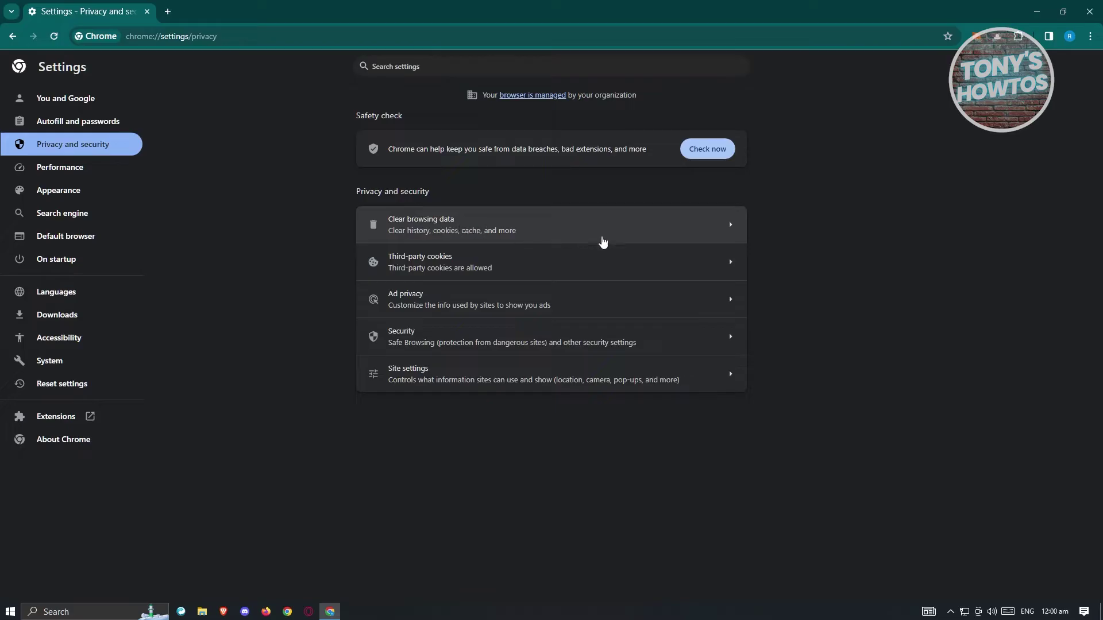
click(646, 229)
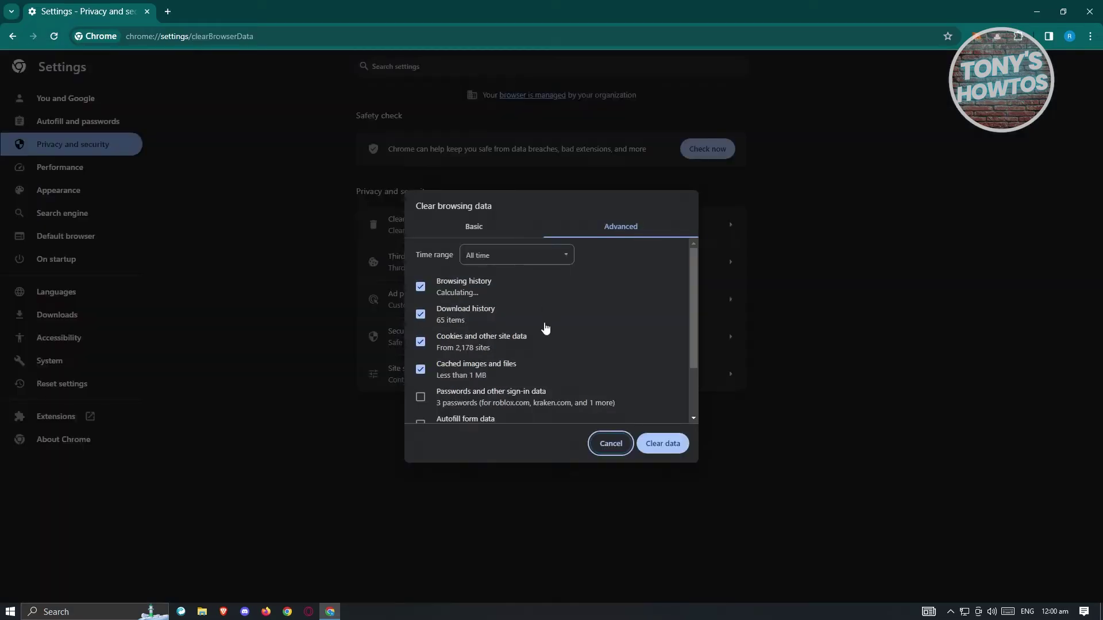
scroll(550, 327, down, 2)
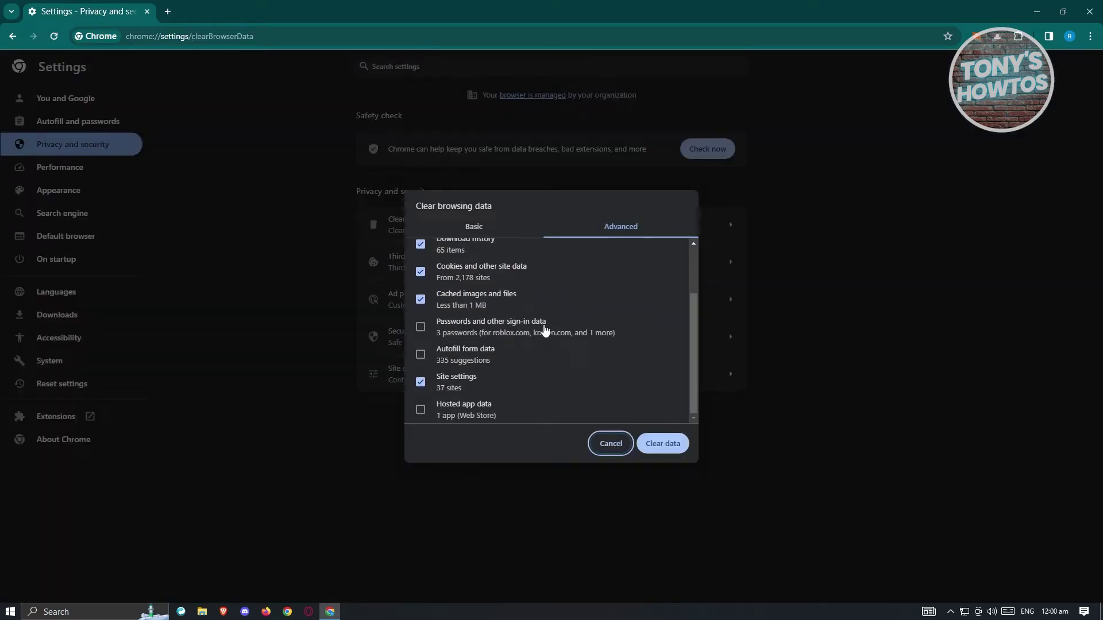
scroll(486, 385, up, 2)
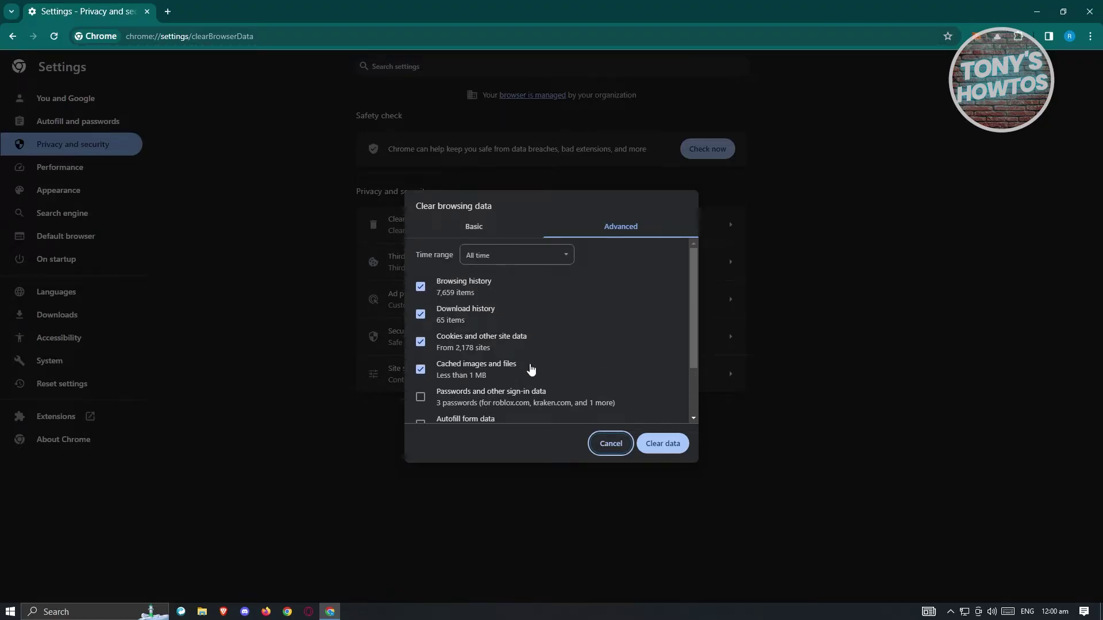
scroll(527, 371, down, 1)
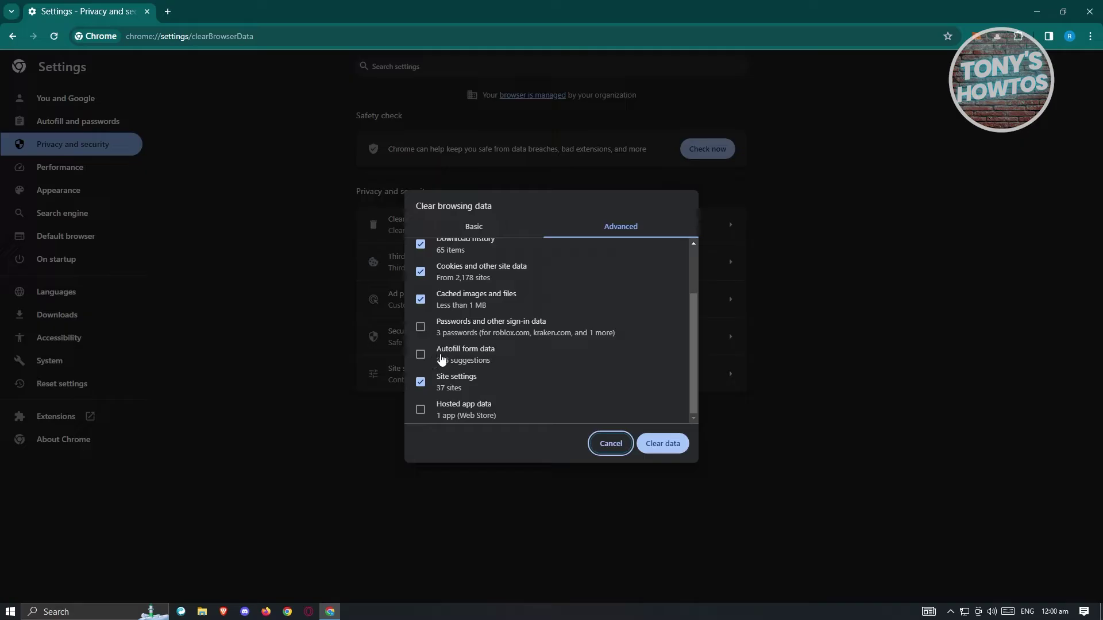
scroll(546, 333, up, 1)
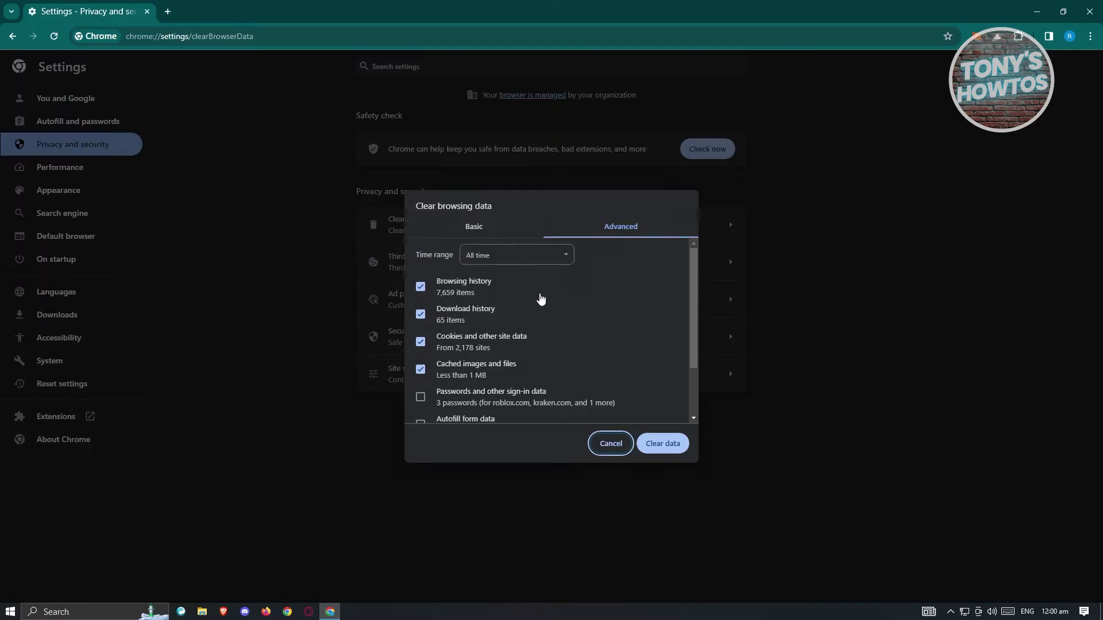
click(546, 261)
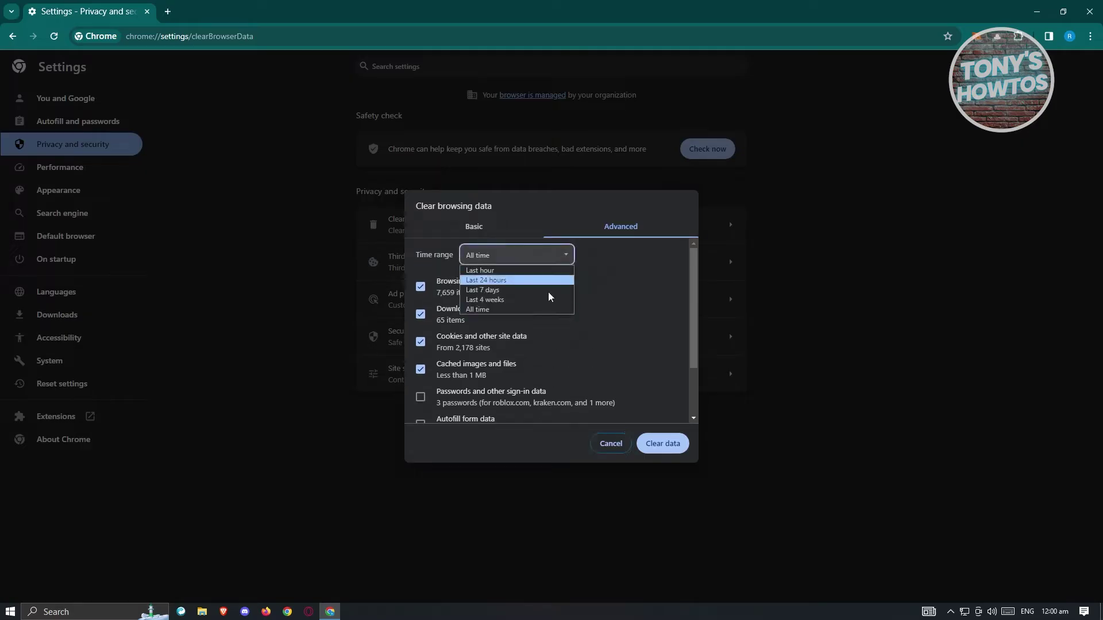
click(496, 309)
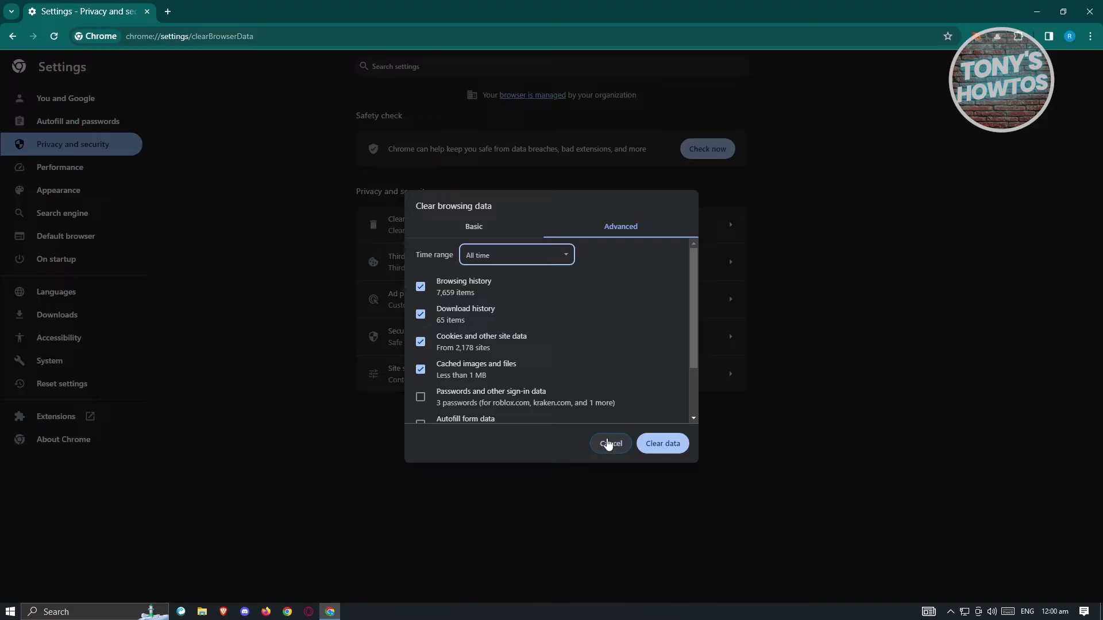
click(610, 444)
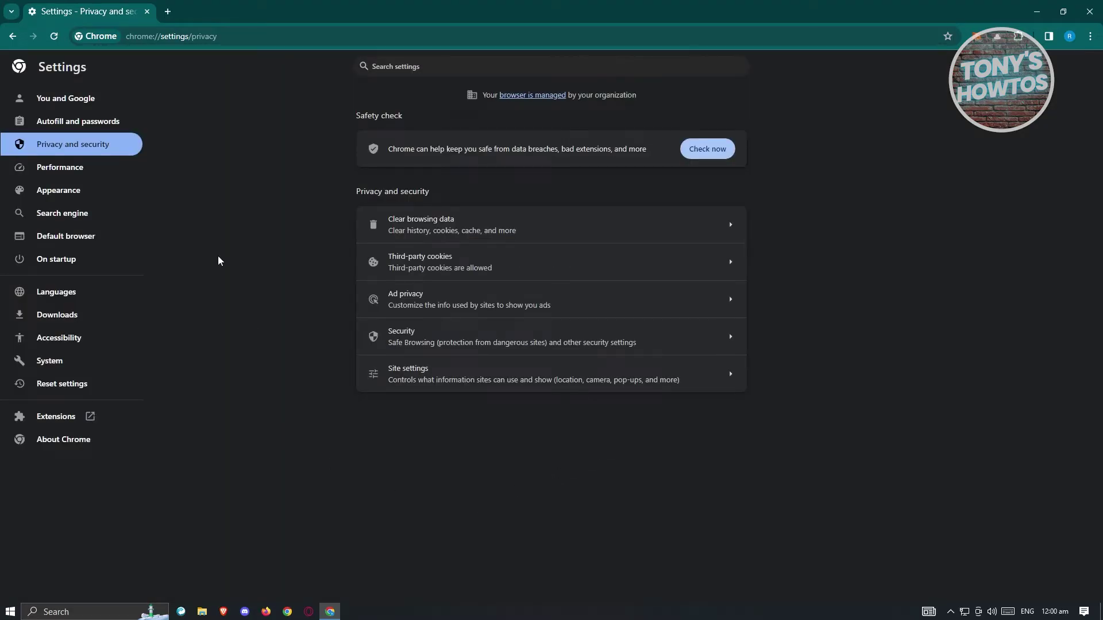
Step back to the main chrome://settings page and open the Extensions management page
click(12, 36)
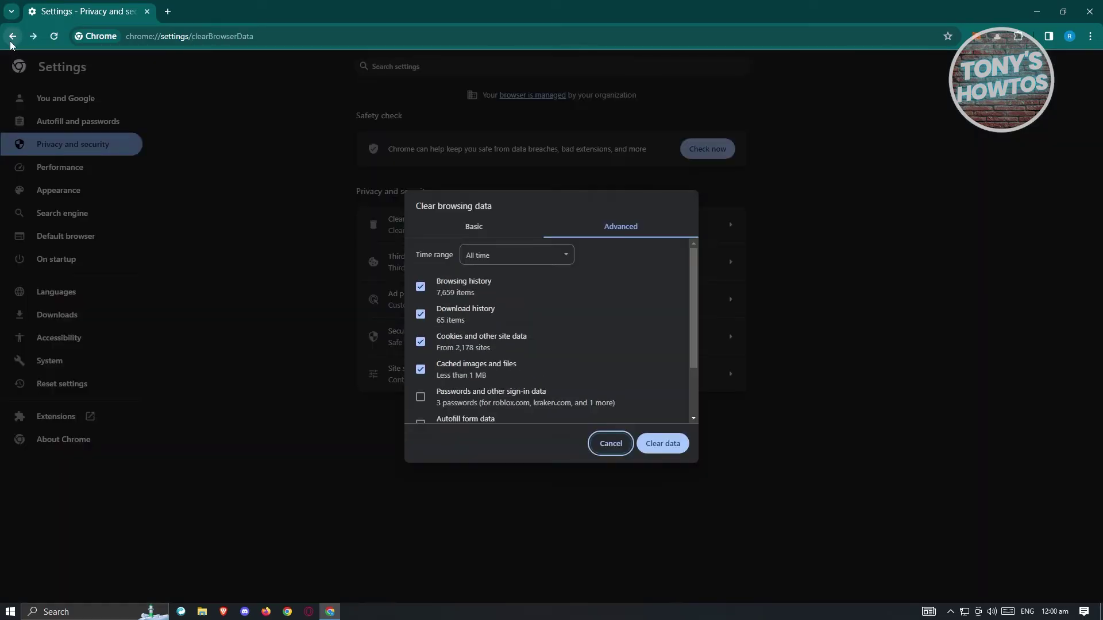
click(613, 444)
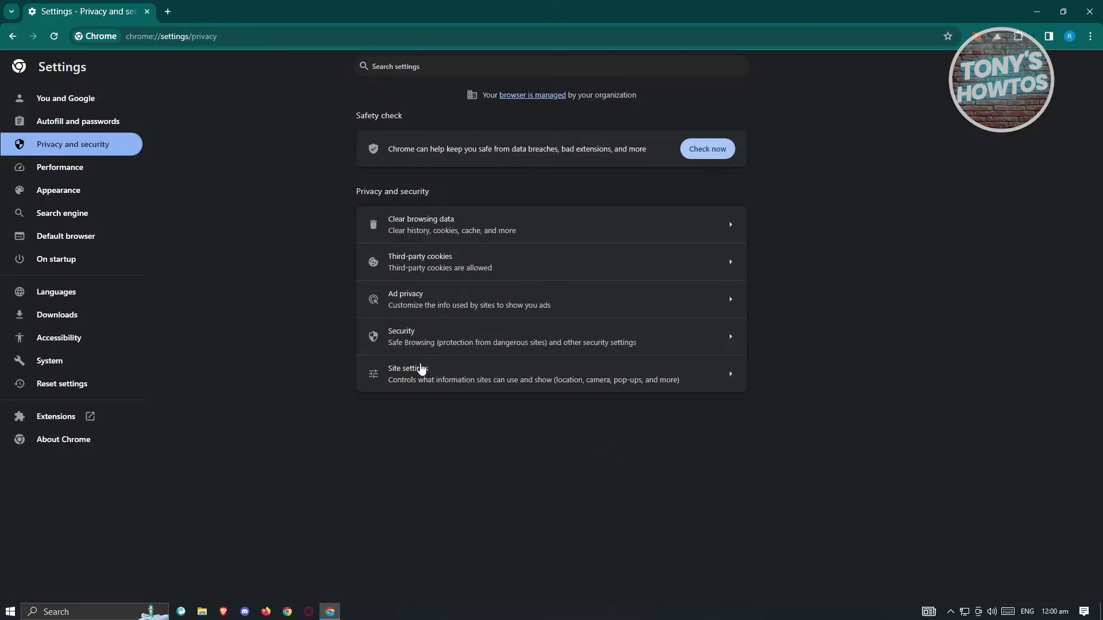
click(12, 37)
click(12, 37)
click(12, 37)
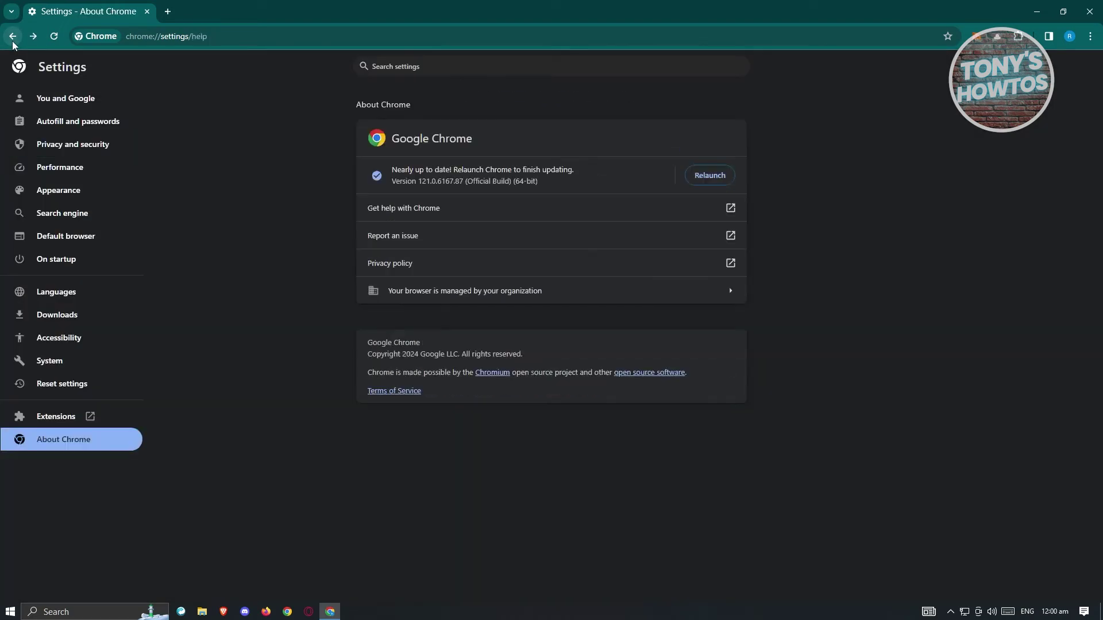
click(12, 36)
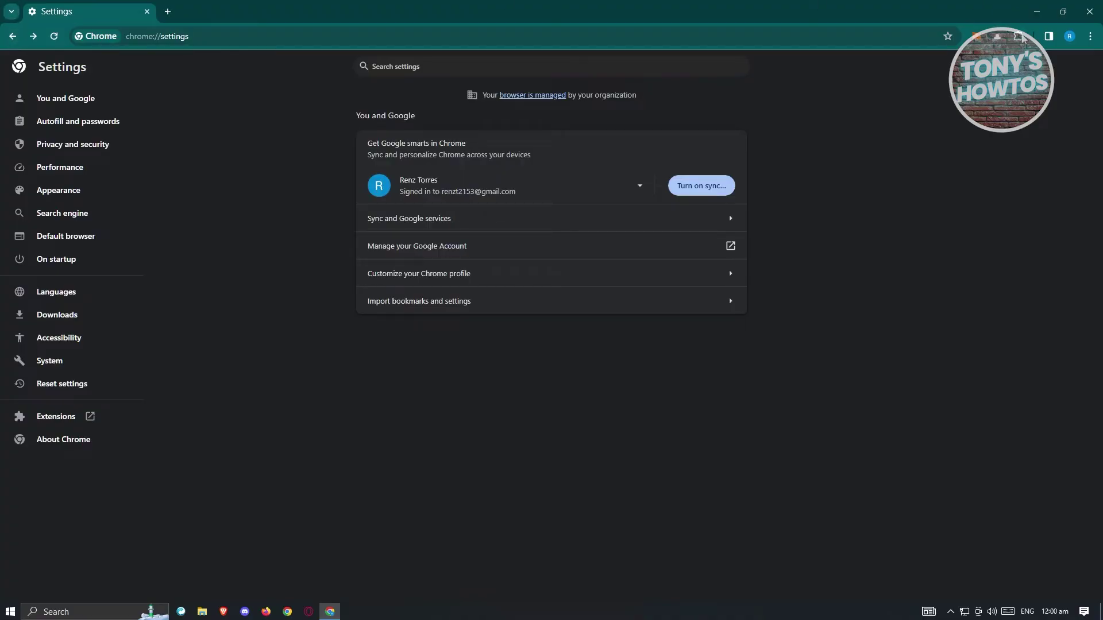
click(1020, 37)
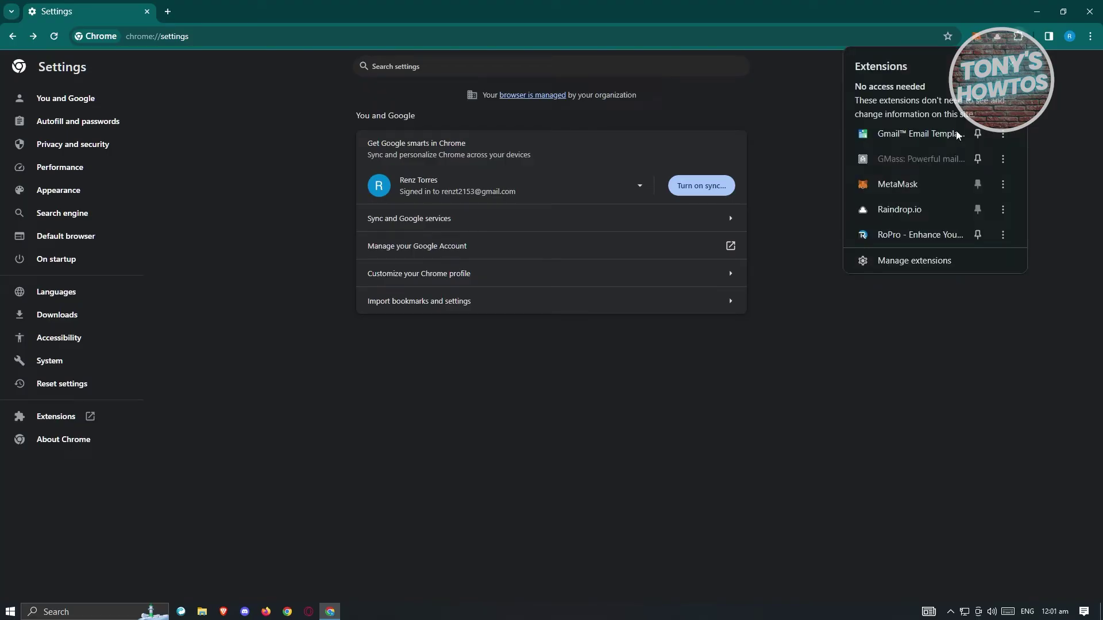
click(902, 262)
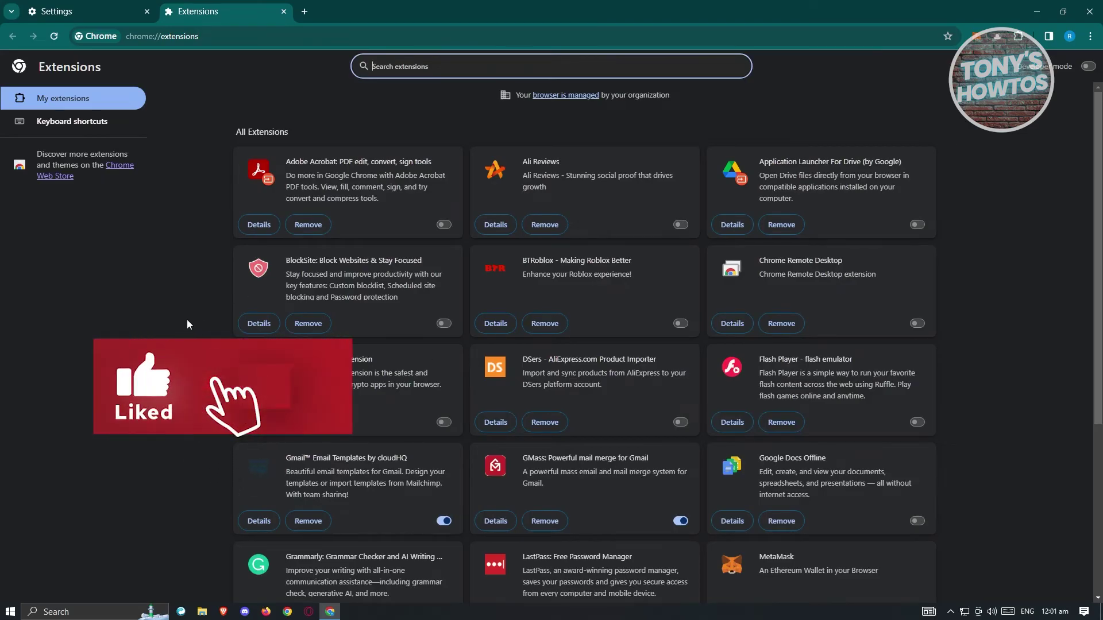
Remove the Grammarly extension, then close the Extensions and Grammarly feedback tabs
scroll(171, 311, down, 5)
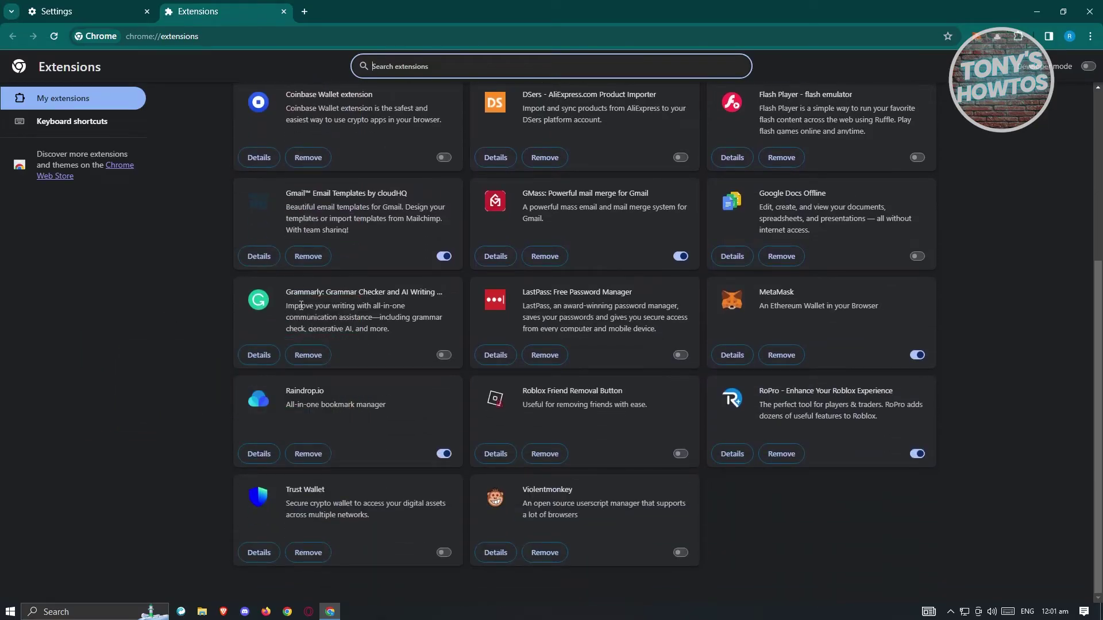
click(318, 358)
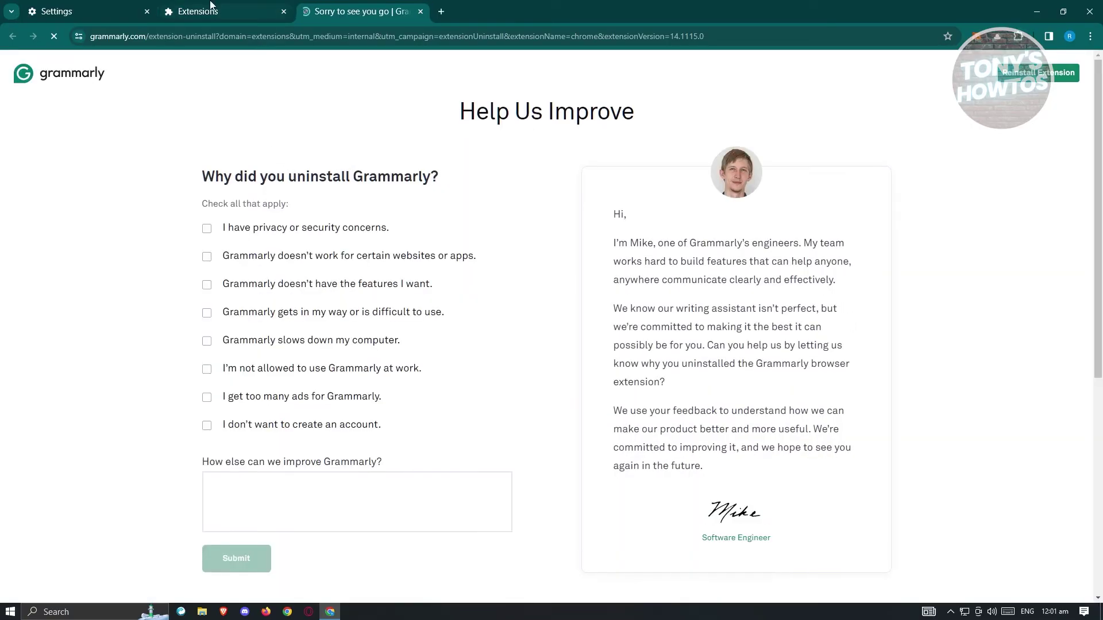
click(211, 5)
scroll(456, 444, up, 4)
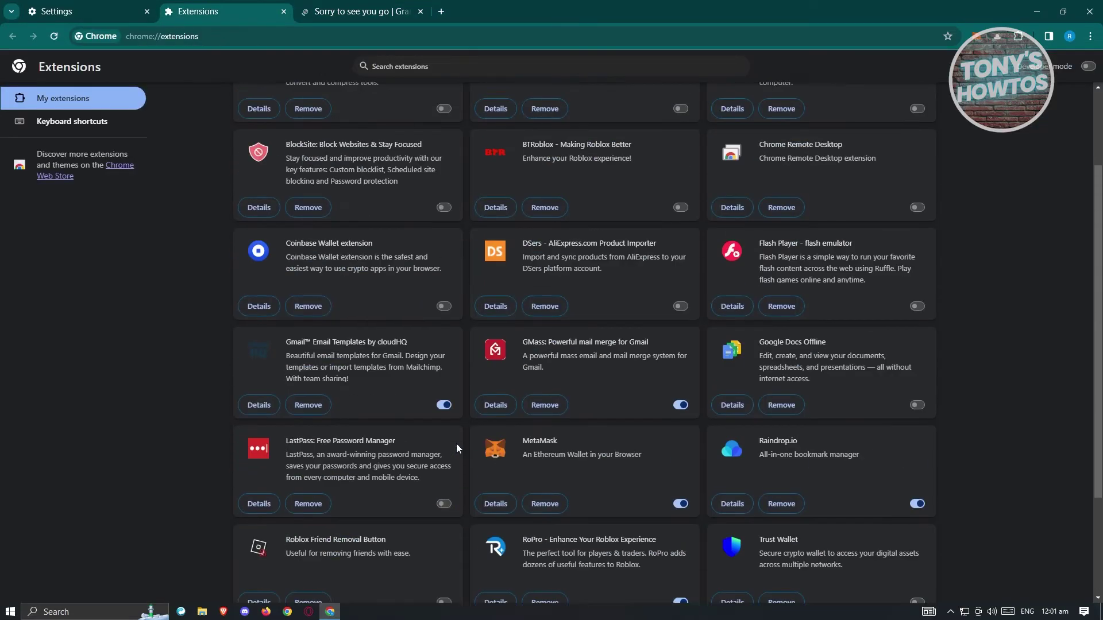
click(287, 12)
click(287, 12)
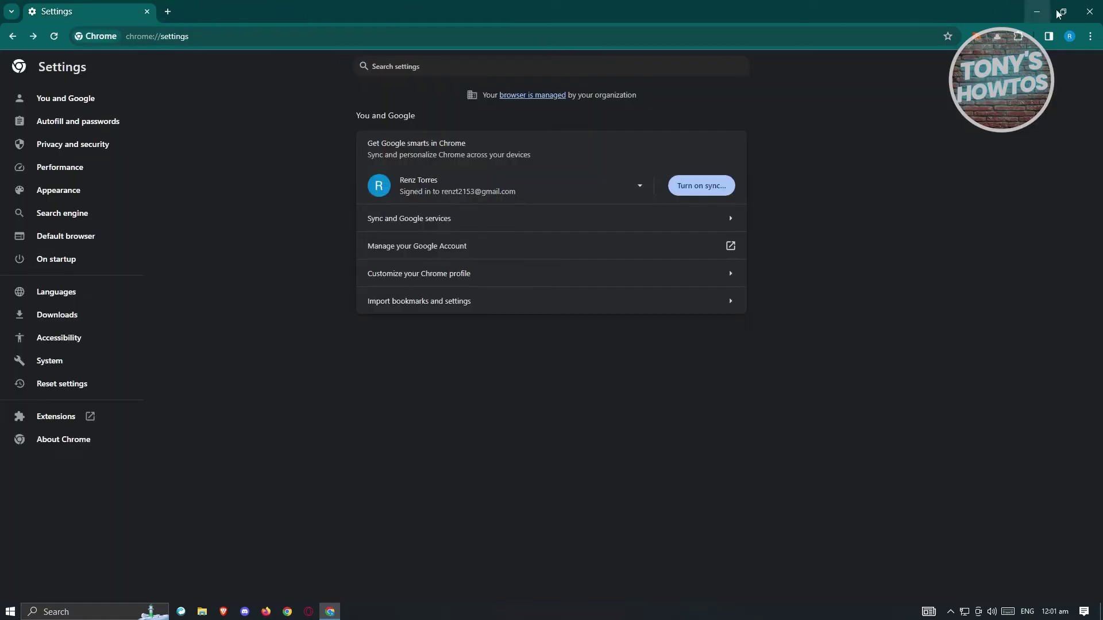
Close Chrome, confirm in Task Manager it uses about 648.7 MB memory, then minimize Task Manager
click(1090, 11)
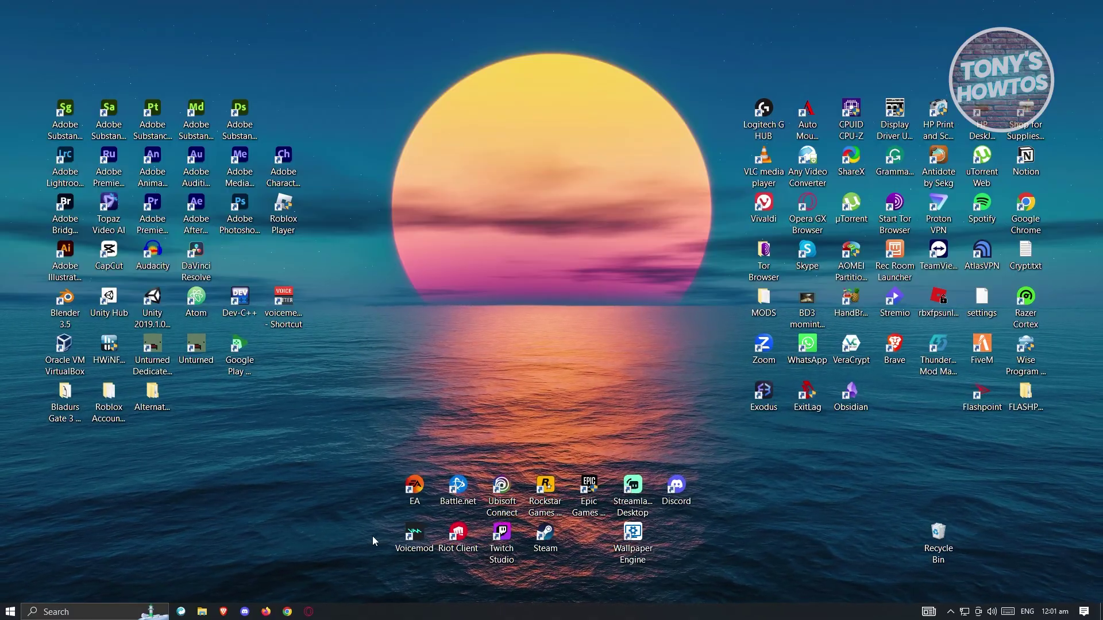
key(ctrl+shift+Escape)
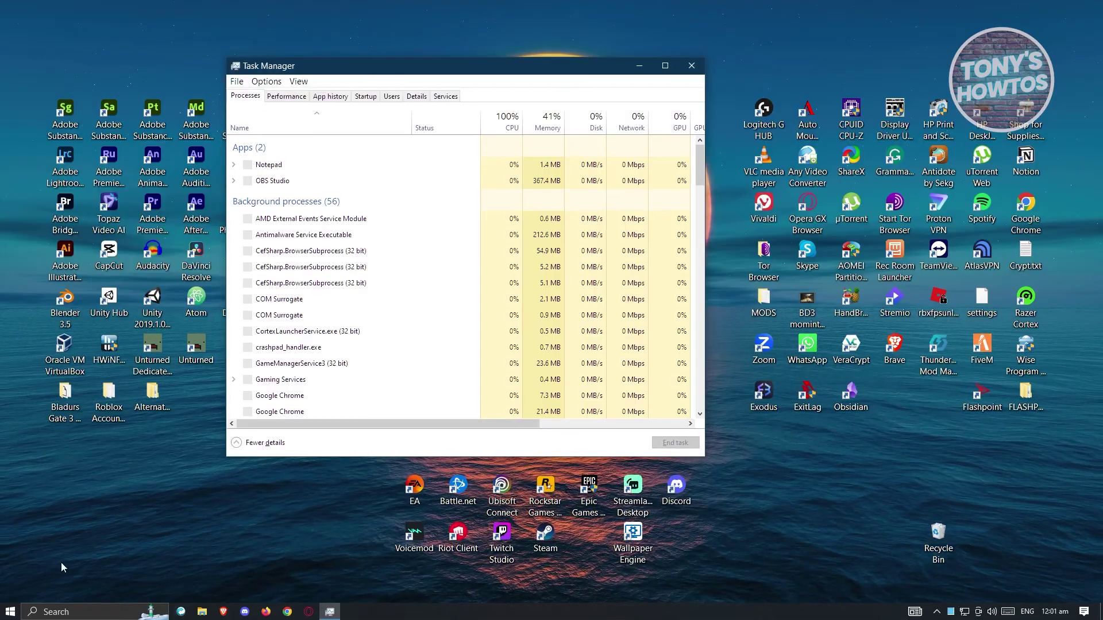
click(245, 443)
click(240, 256)
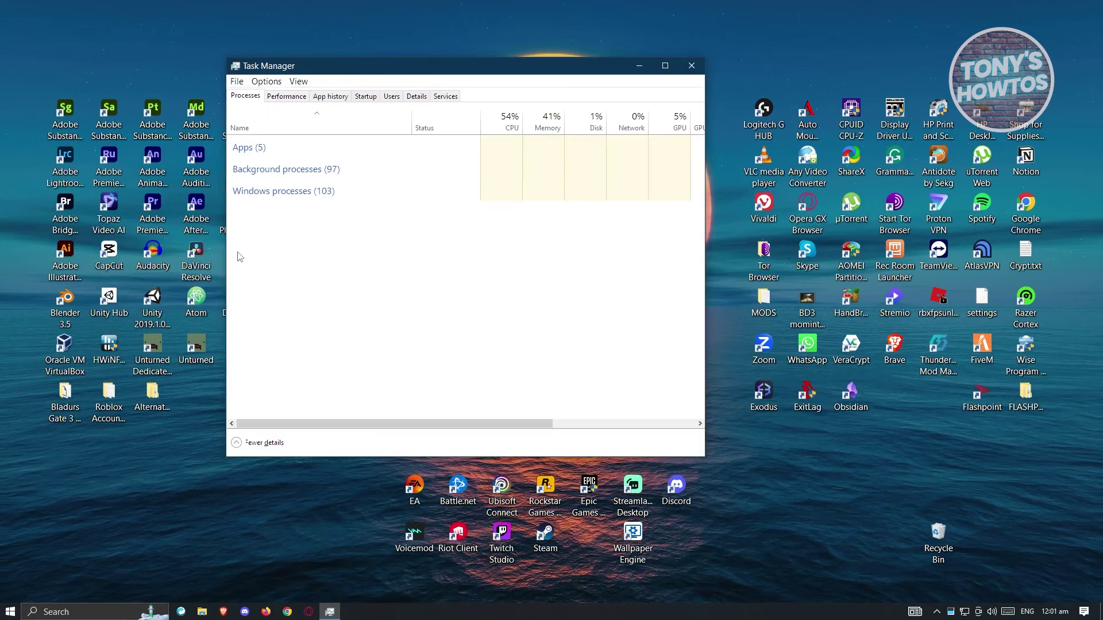
drag(489, 72, 591, 70)
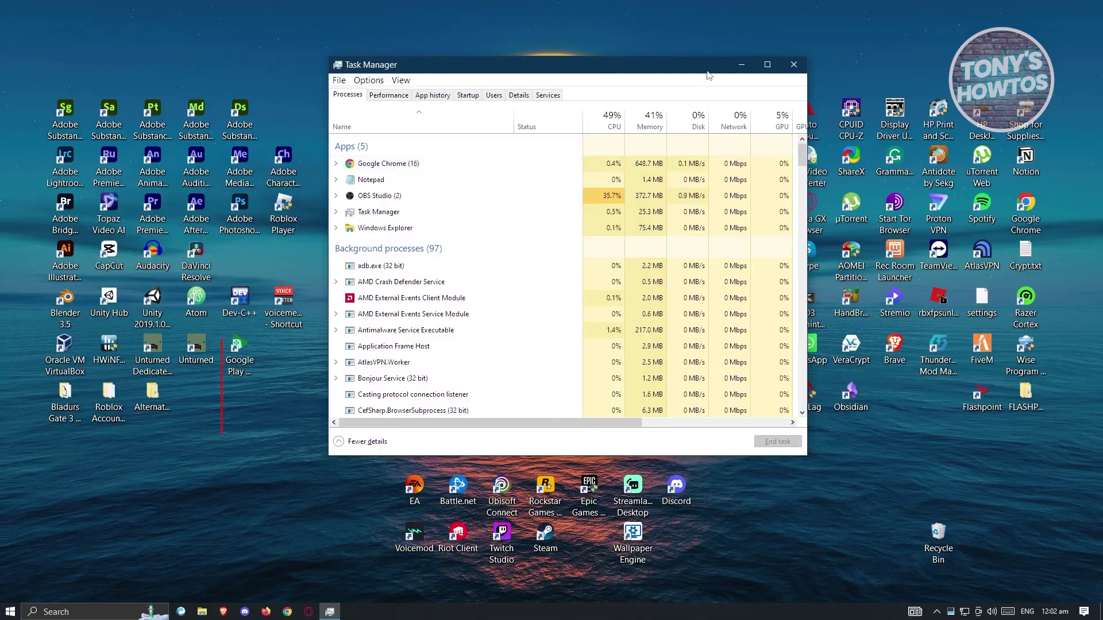
click(742, 65)
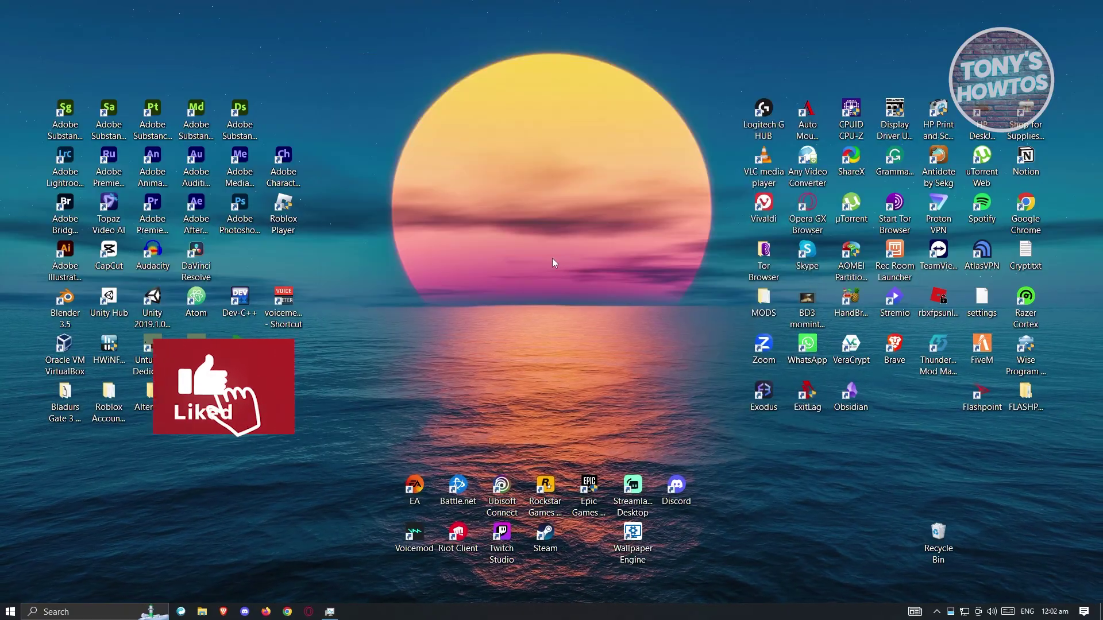